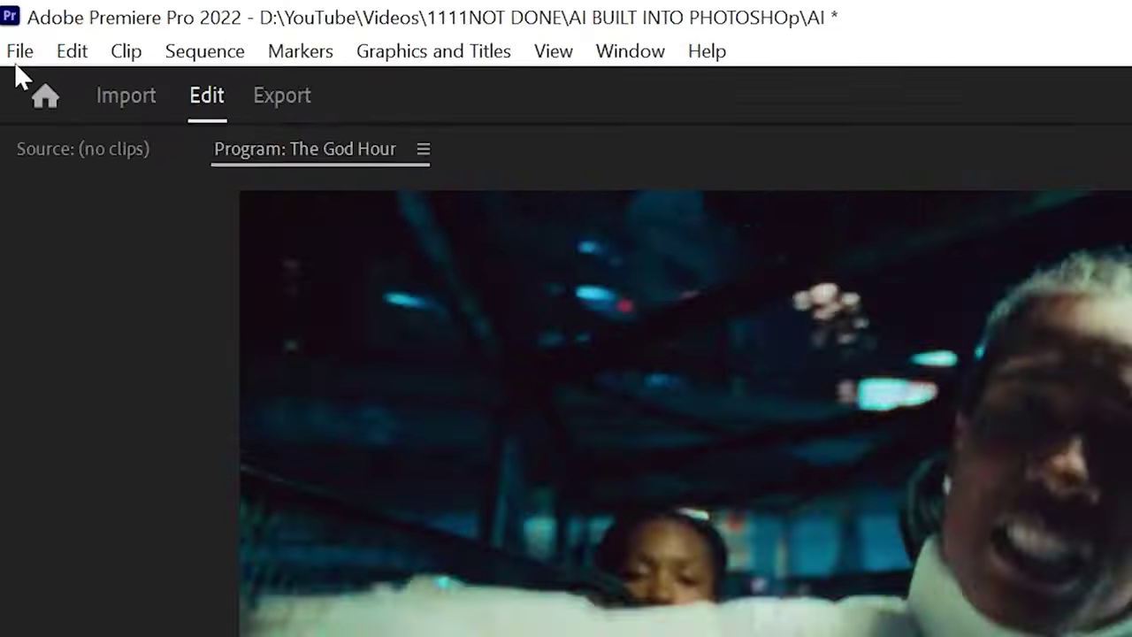
Open Export Media settings and set a new 'ai effect' folder as the JPEG export location.
{"action": "left_click", "coordinate": [7, 16]}
{"action": "mouse_move", "coordinate": [139, 301]}
{"action": "left_click", "coordinate": [814, 306]}
{"action": "right_click", "coordinate": [203, 198]}
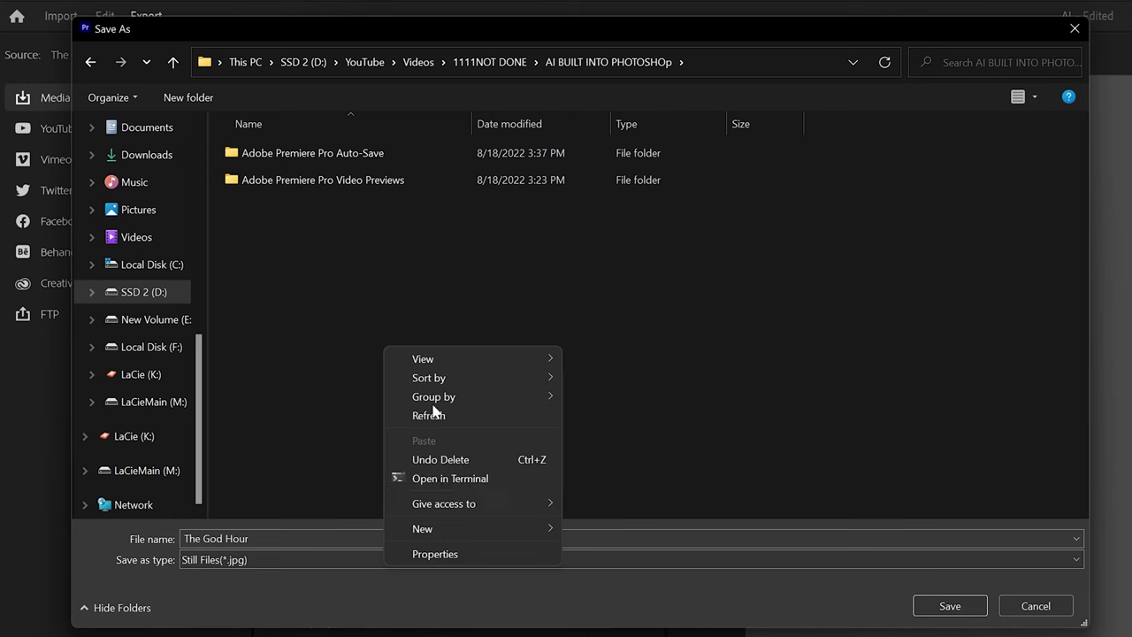
{"action": "mouse_move", "coordinate": [451, 531]}
{"action": "left_click", "coordinate": [647, 533]}
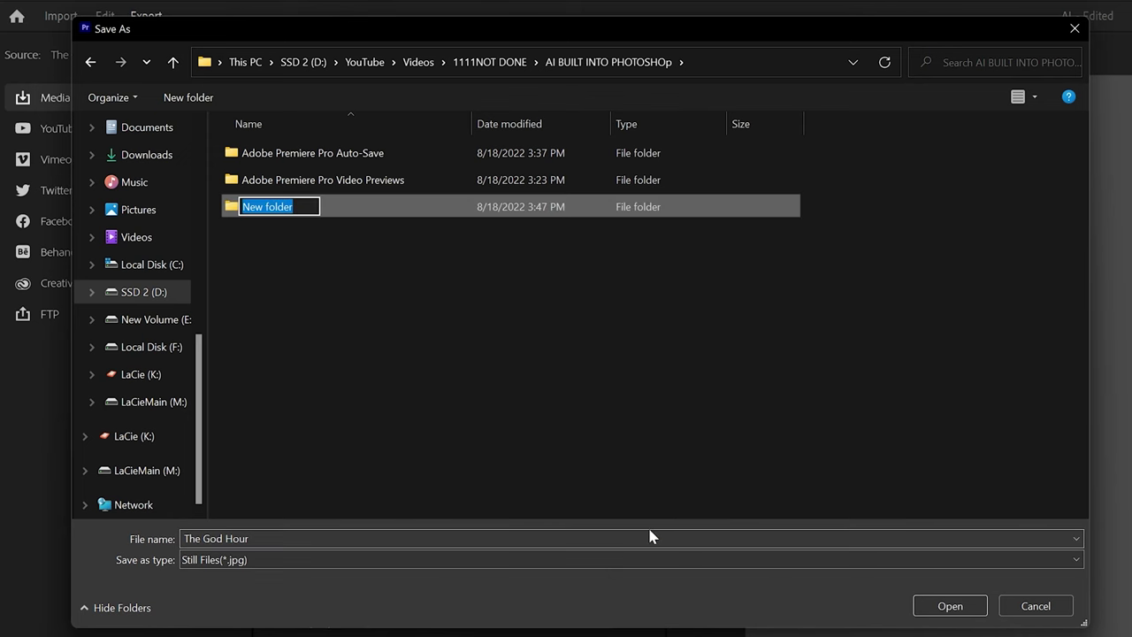
{"action": "type", "text": "ai effect"}
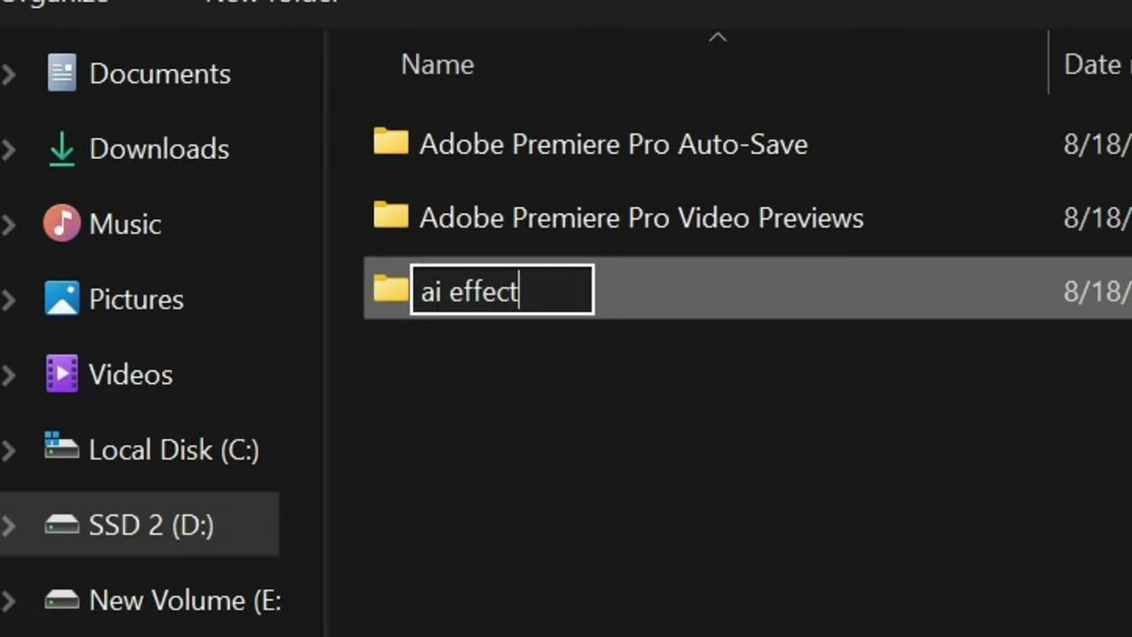
{"action": "key", "text": "Return"}
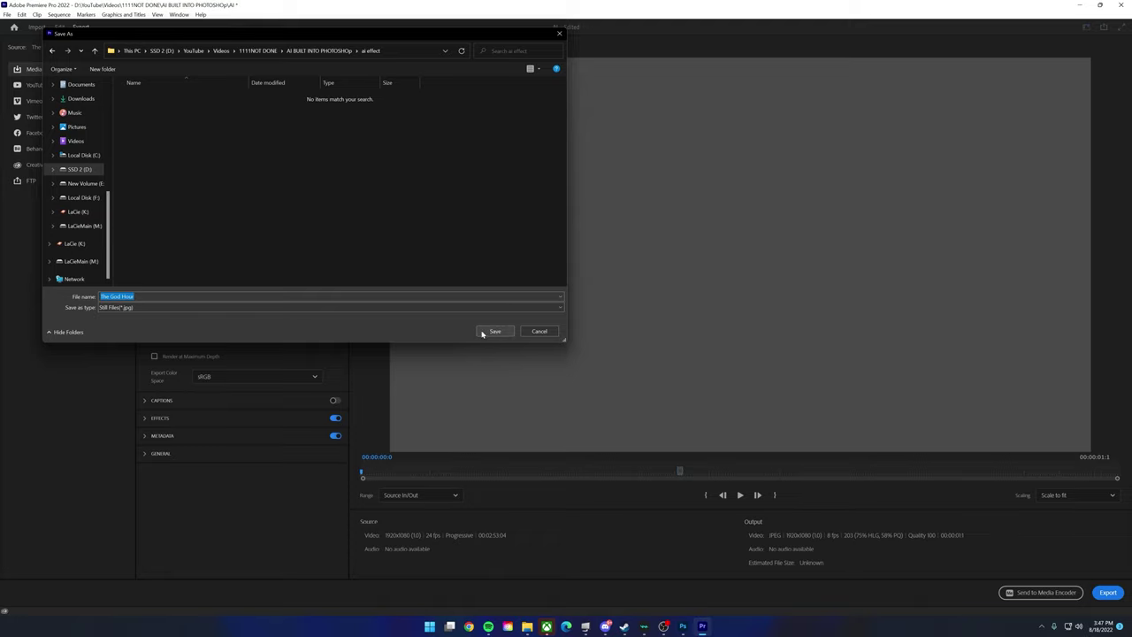
{"action": "left_click", "coordinate": [497, 332]}
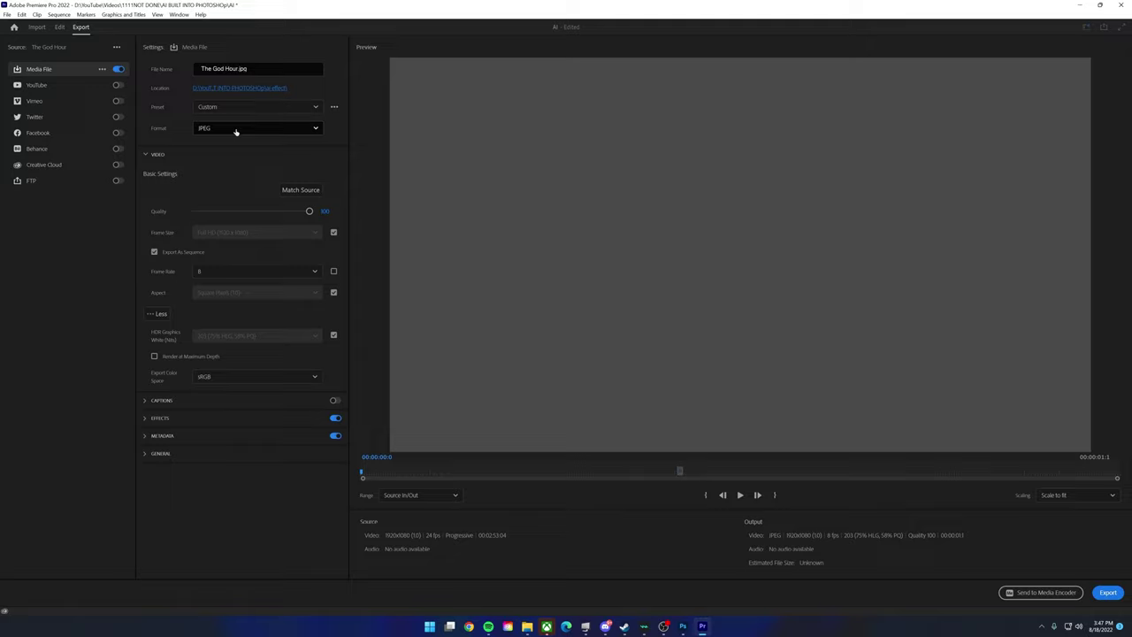
Keep JPEG as the export format and open the frame rate options for the sequence.
{"action": "left_click", "coordinate": [236, 131]}
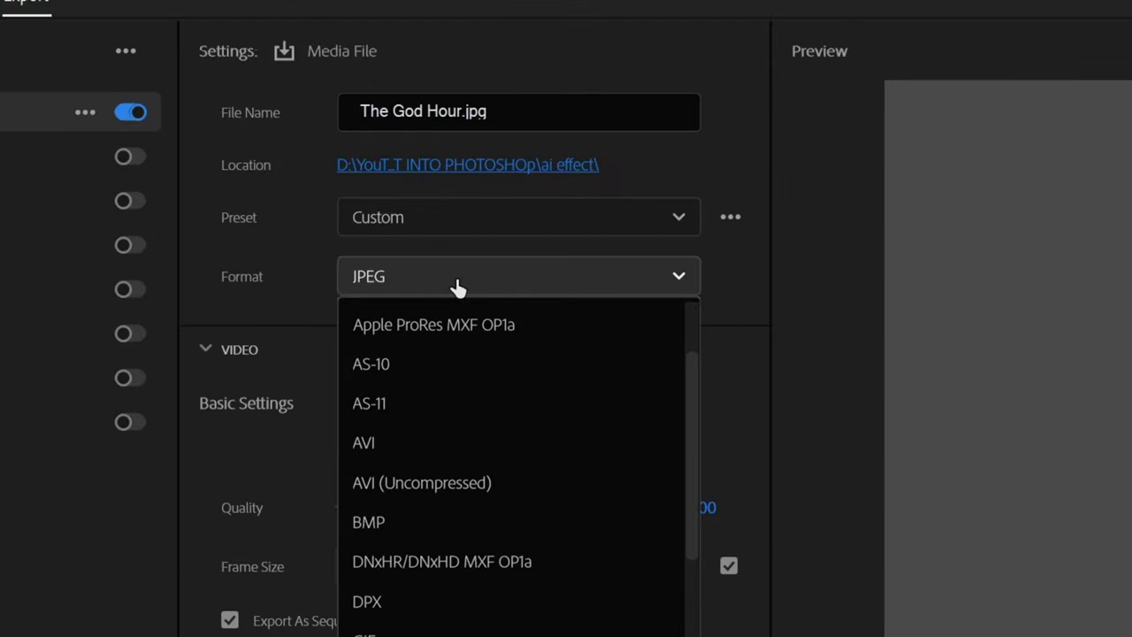
{"action": "scroll", "coordinate": [457, 389], "scroll_direction": "up", "scroll_amount": 1}
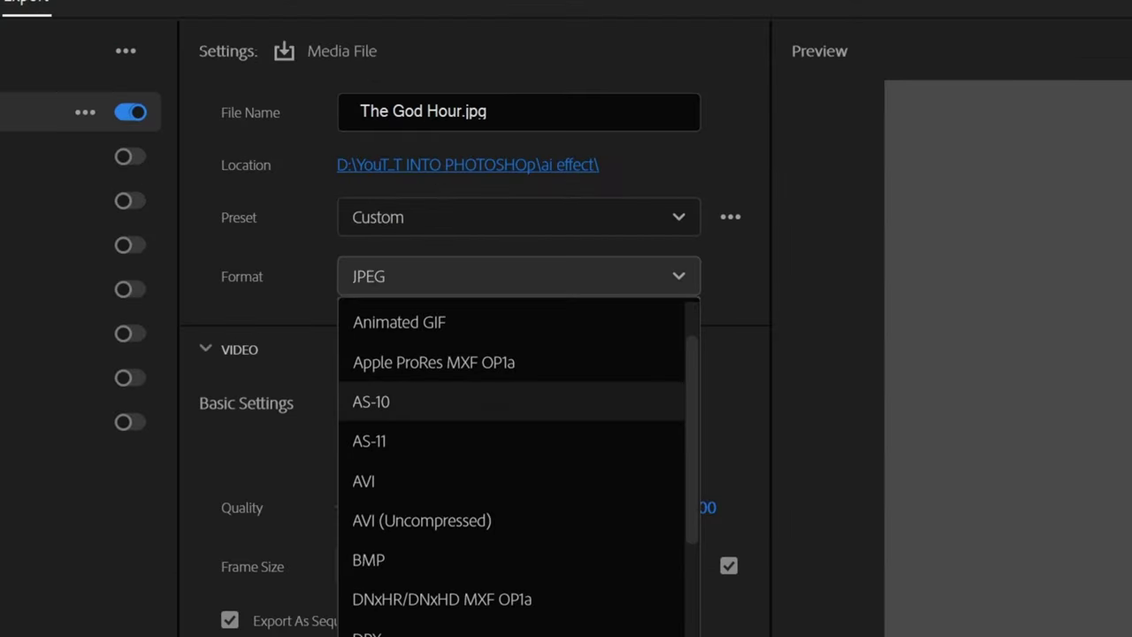
{"action": "scroll", "coordinate": [457, 398], "scroll_direction": "down", "scroll_amount": 8}
{"action": "scroll", "coordinate": [395, 512], "scroll_direction": "up", "scroll_amount": 8}
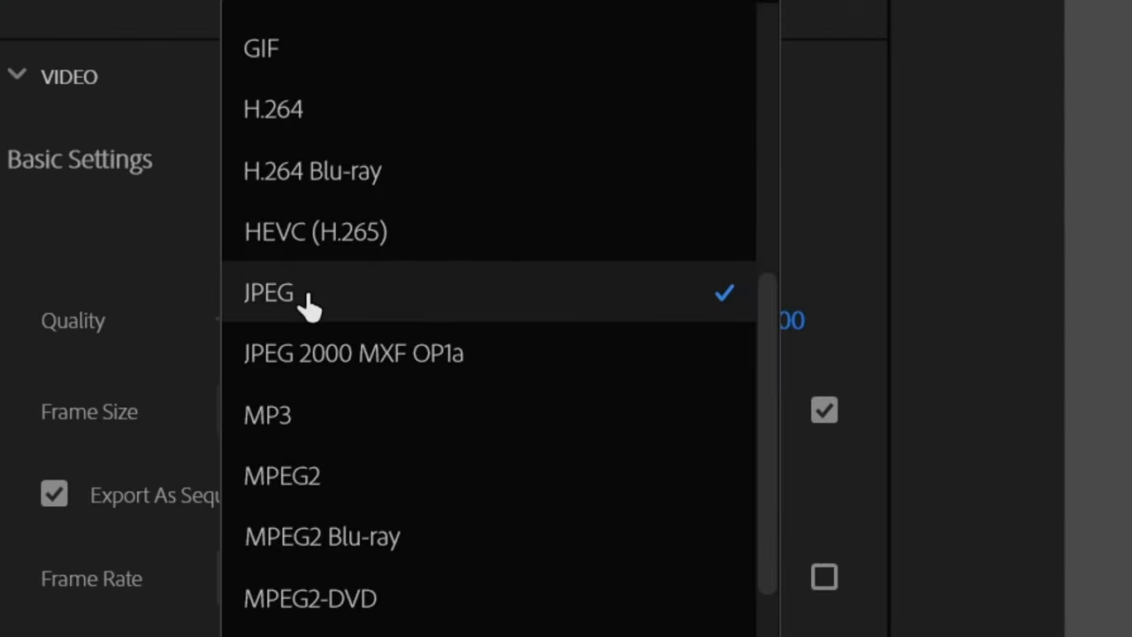
{"action": "left_click", "coordinate": [397, 494]}
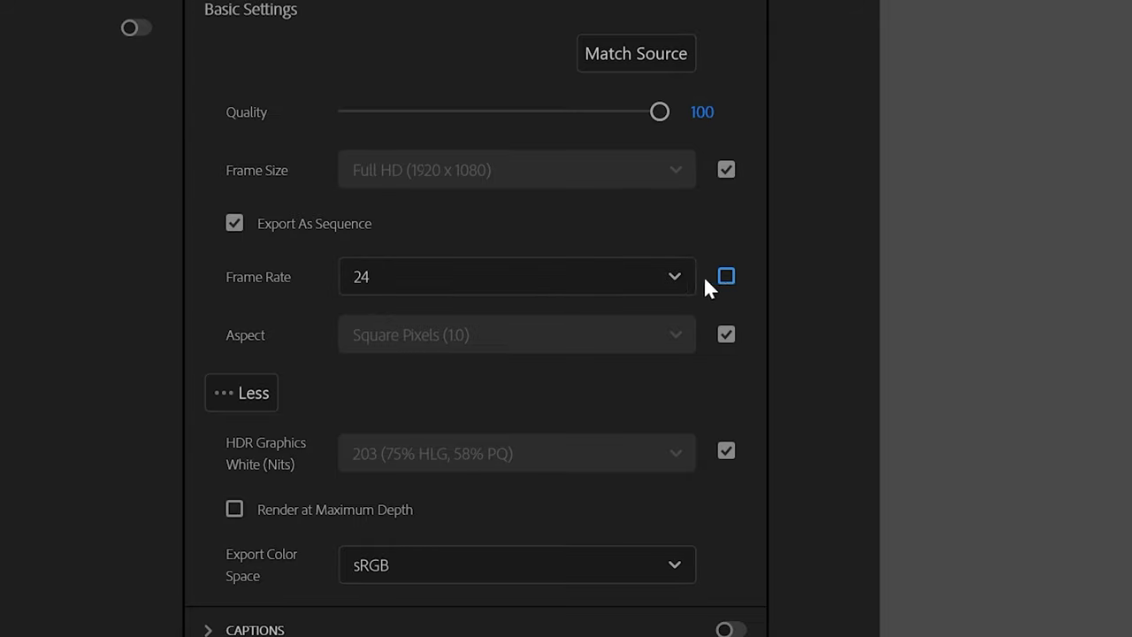
{"action": "left_click", "coordinate": [535, 282]}
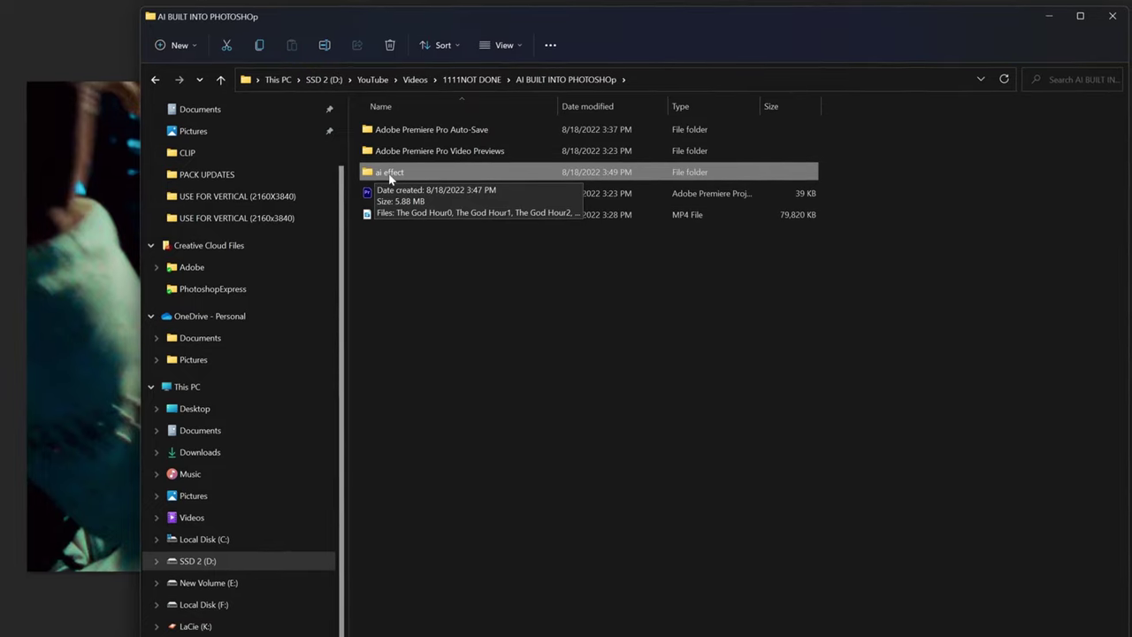
Drag The God Hour0.jpg from the ai effect folder into Photoshop as a new layer.
{"action": "double_click", "coordinate": [416, 180]}
{"action": "left_click_drag", "start_coordinate": [419, 185], "coordinate": [65, 233]}
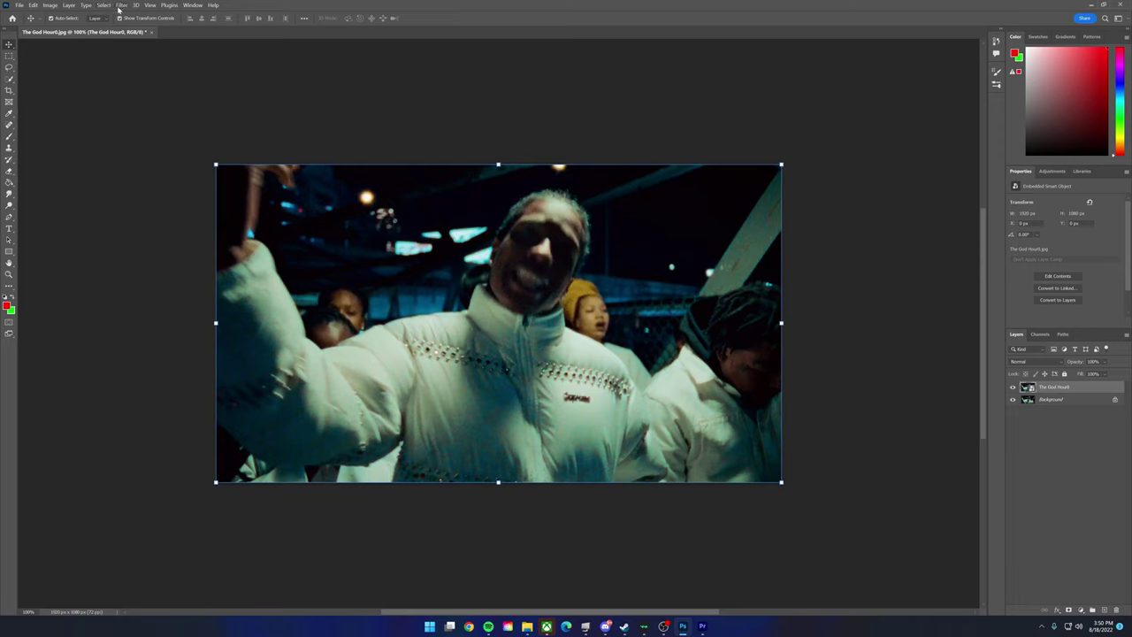
{"action": "left_click", "coordinate": [121, 5]}
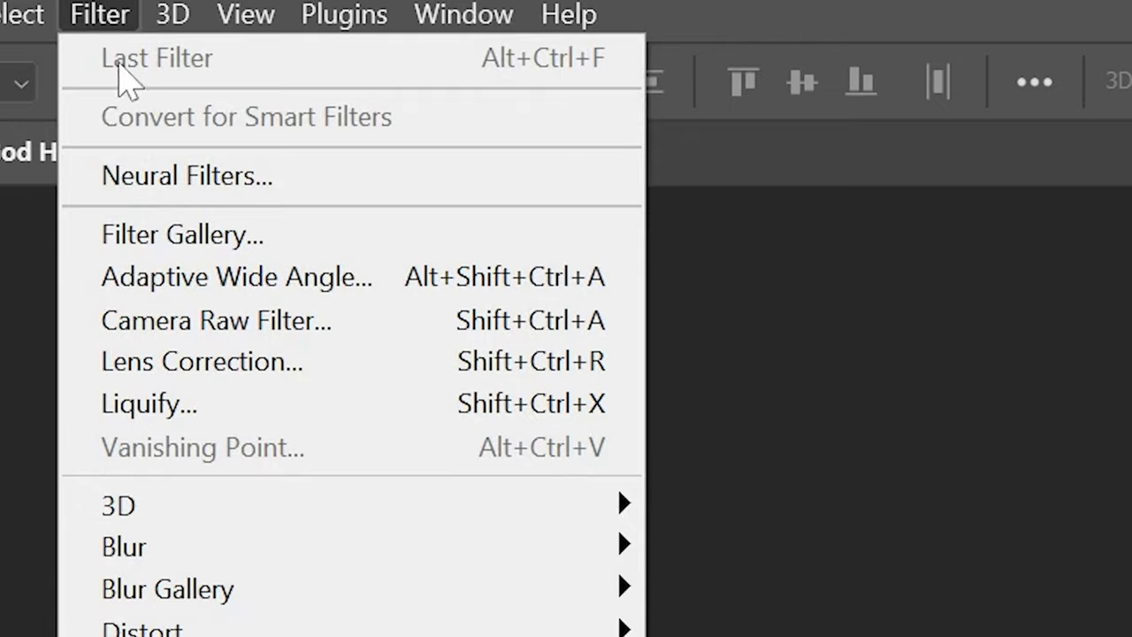
Open Neural Filters and preview the wait-listed filters, including Landscape Mixer.
{"action": "left_click", "coordinate": [145, 182]}
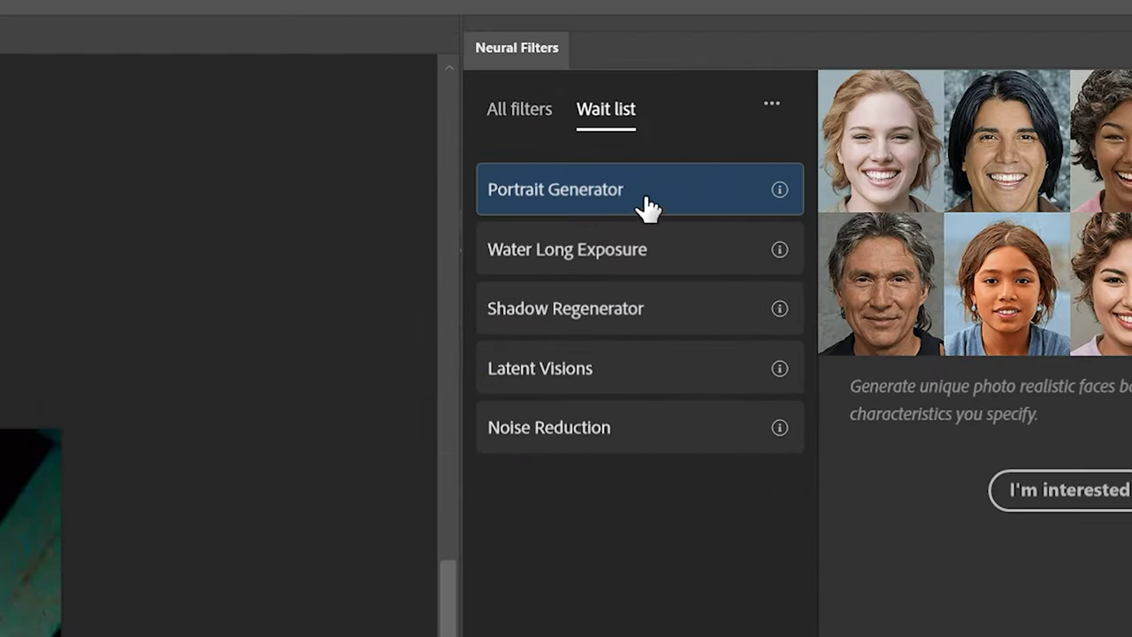
{"action": "left_click", "coordinate": [601, 265]}
{"action": "left_click", "coordinate": [589, 318]}
{"action": "left_click", "coordinate": [634, 381]}
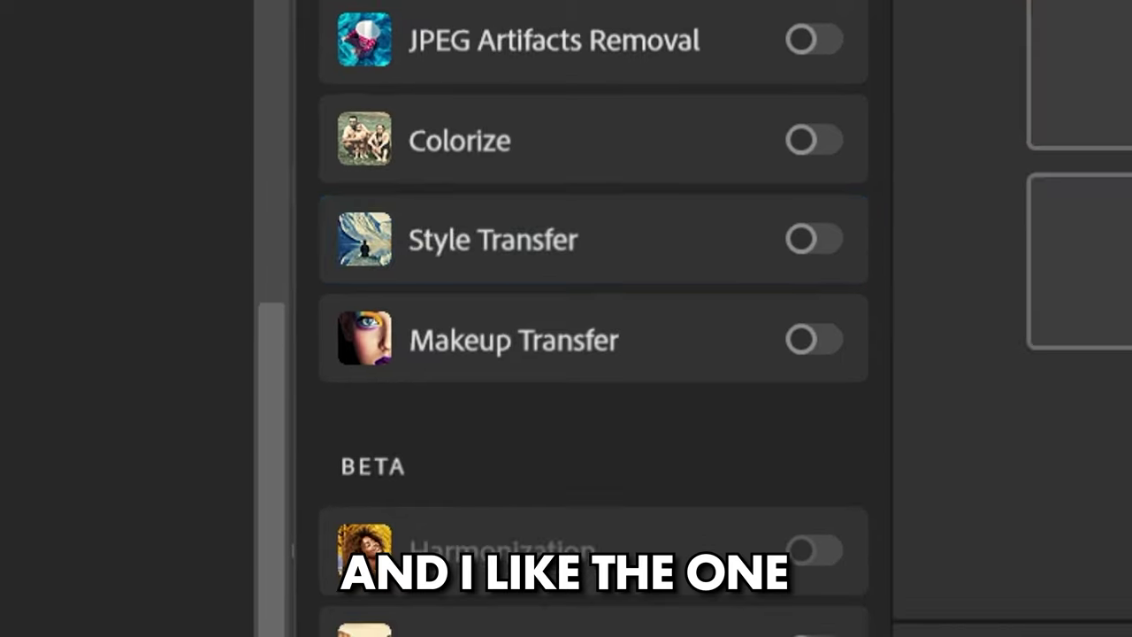
{"action": "left_click", "coordinate": [458, 621]}
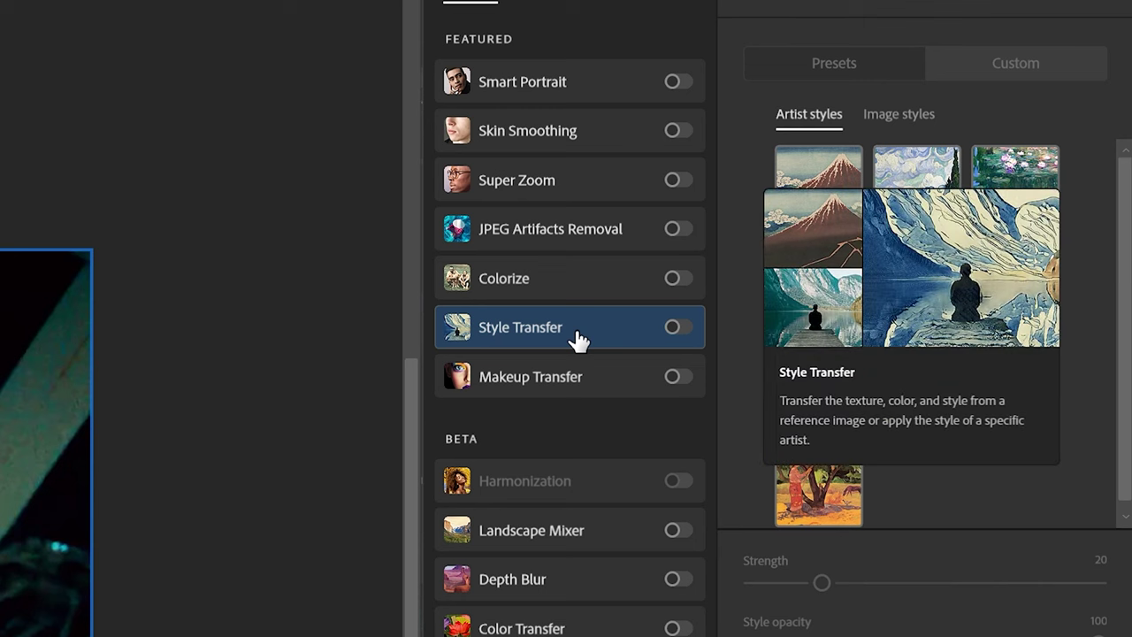
Enable Style Transfer with the red mountain artist style, opacity about 45 and detail about 54.
{"action": "left_click", "coordinate": [674, 329]}
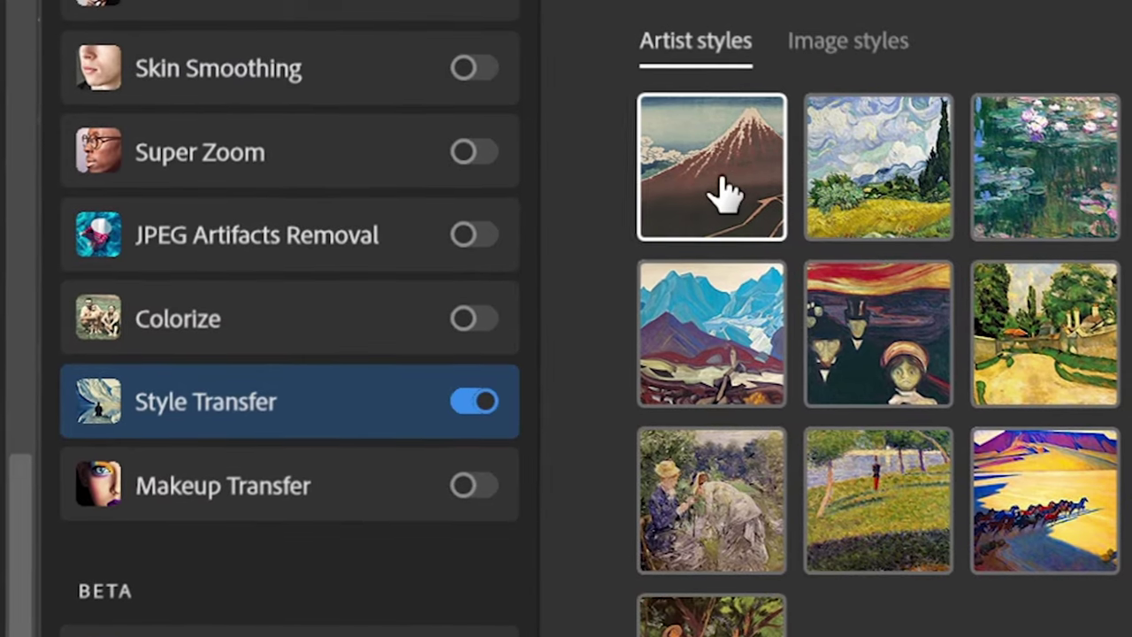
{"action": "left_click", "coordinate": [772, 200]}
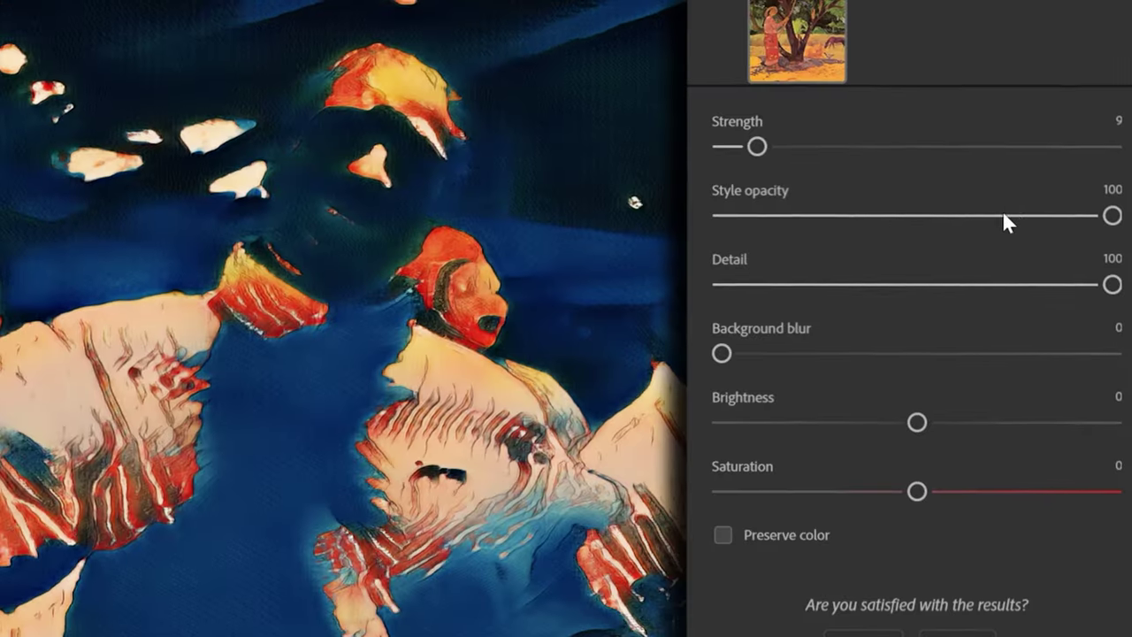
{"action": "left_click_drag", "start_coordinate": [1004, 214], "coordinate": [971, 221]}
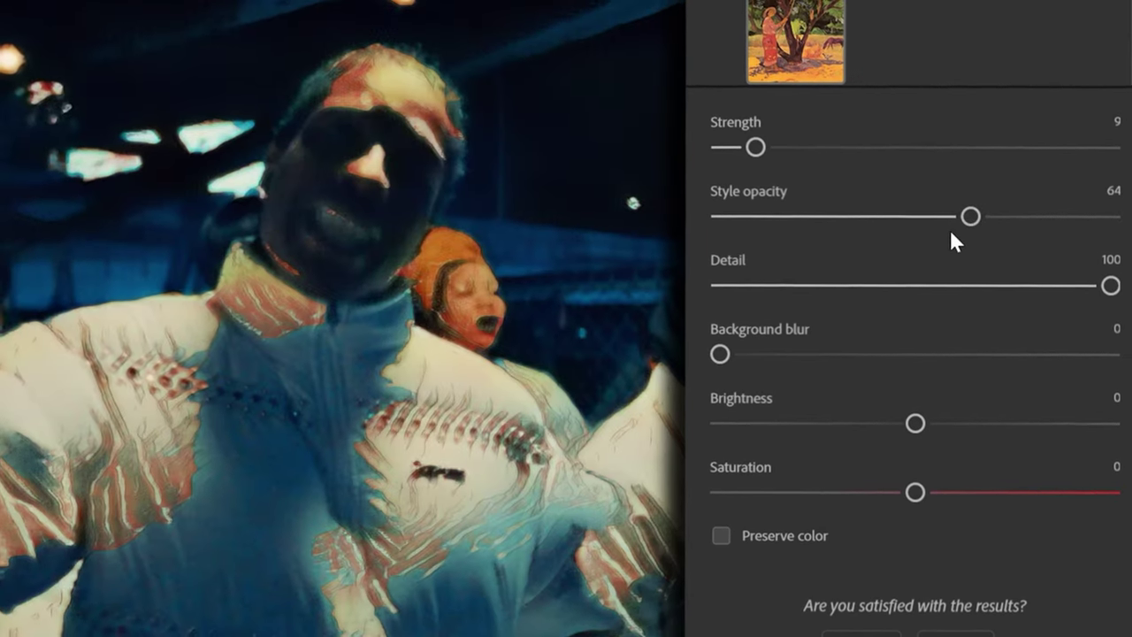
{"action": "left_click_drag", "start_coordinate": [1110, 287], "coordinate": [815, 294]}
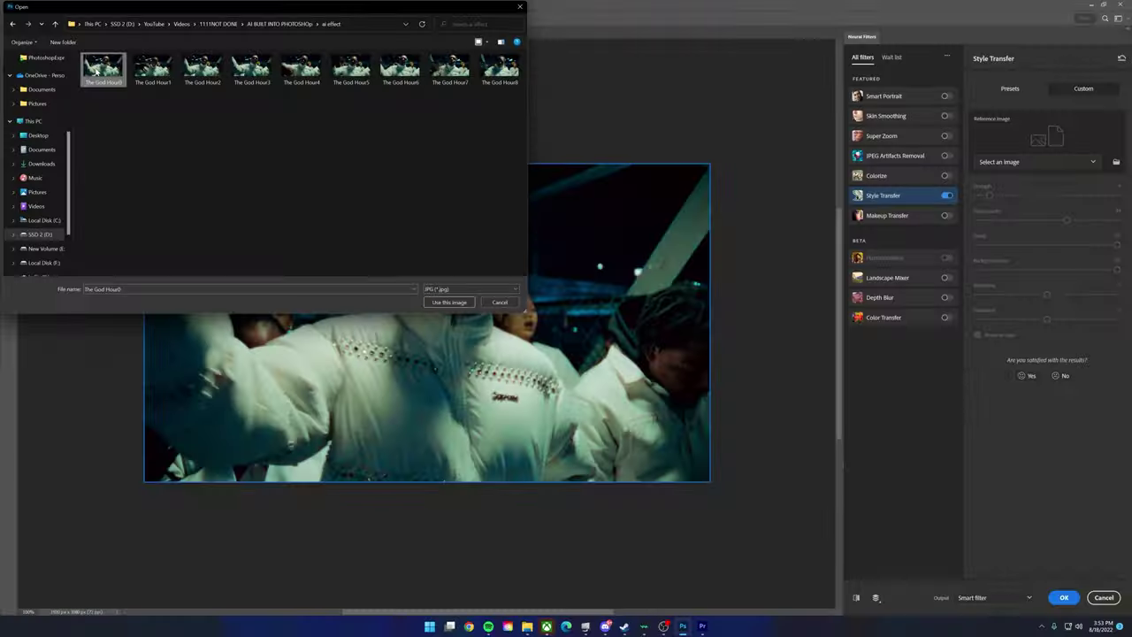
Use The God Hour0 as the Style Transfer reference image and apply the filter.
{"action": "double_click", "coordinate": [114, 95]}
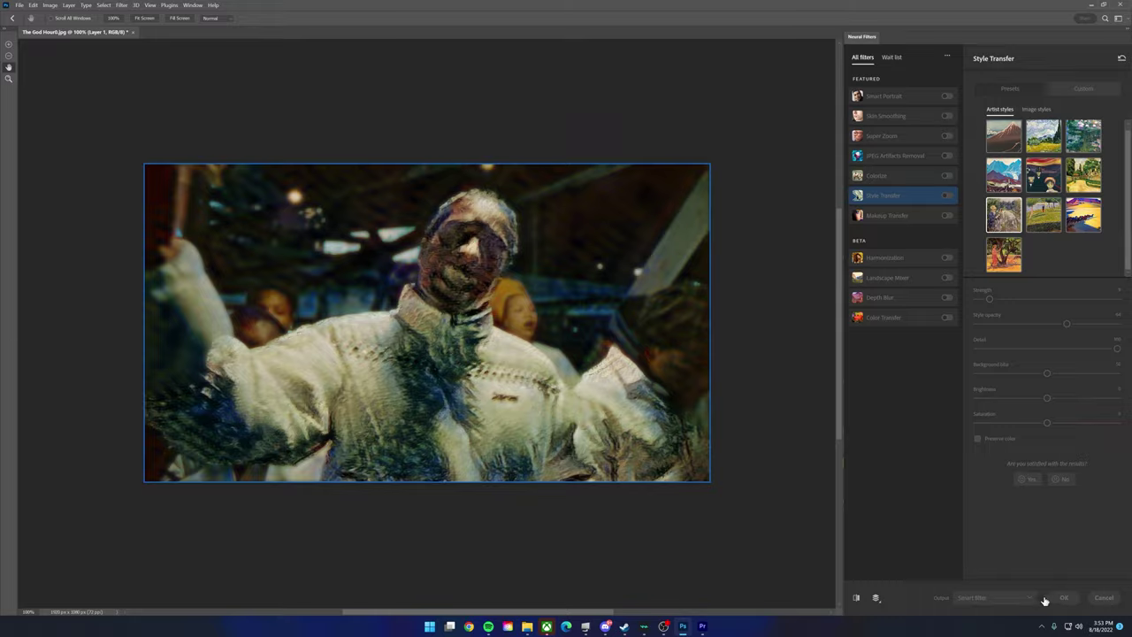
{"action": "left_click", "coordinate": [1044, 599]}
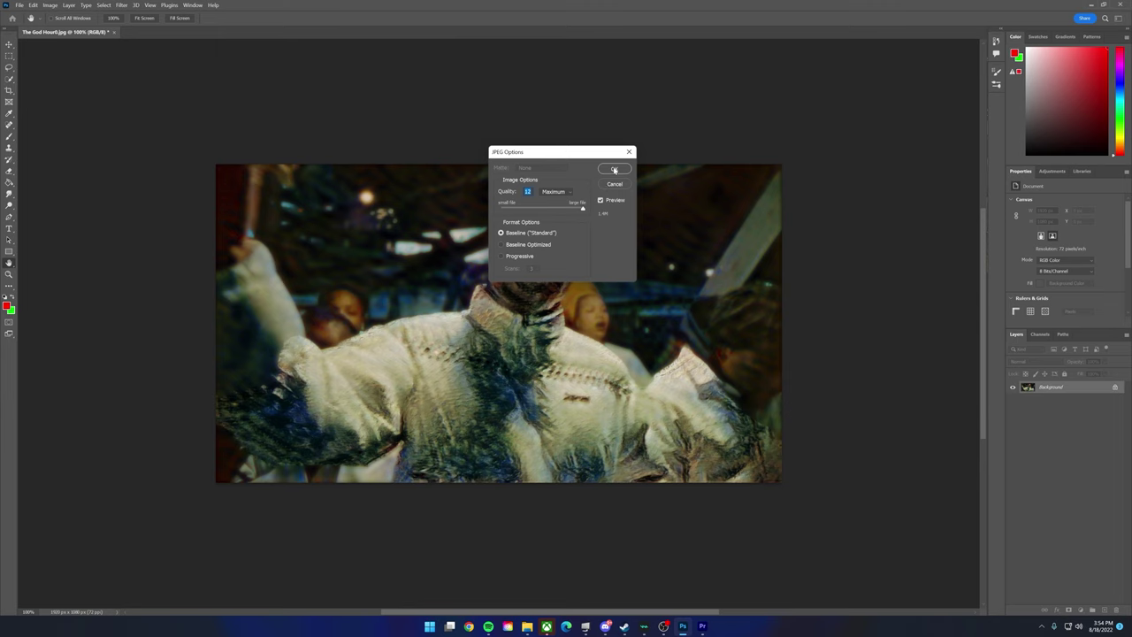
Save the maximum-quality JPEG copy and place The God Hour1 frame onto the canvas.
{"action": "left_click", "coordinate": [526, 627]}
{"action": "left_click_drag", "start_coordinate": [505, 189], "coordinate": [620, 337]}
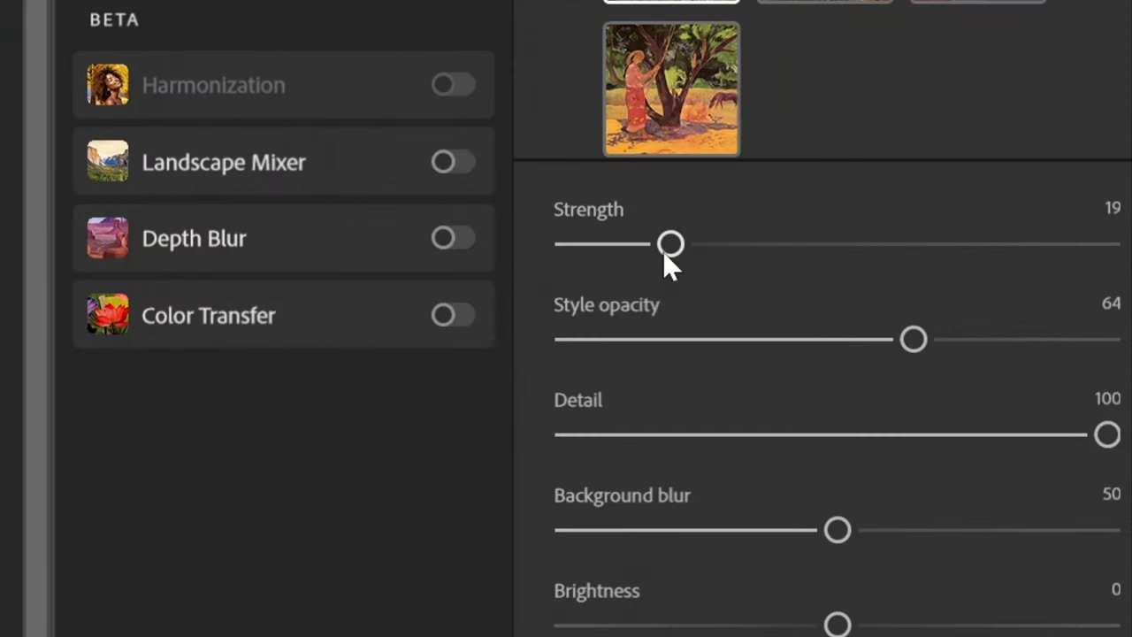
Raise the neural filter strength from 19 to 58 and start saving a copy.
{"action": "left_click_drag", "start_coordinate": [1004, 300], "coordinate": [1060, 301]}
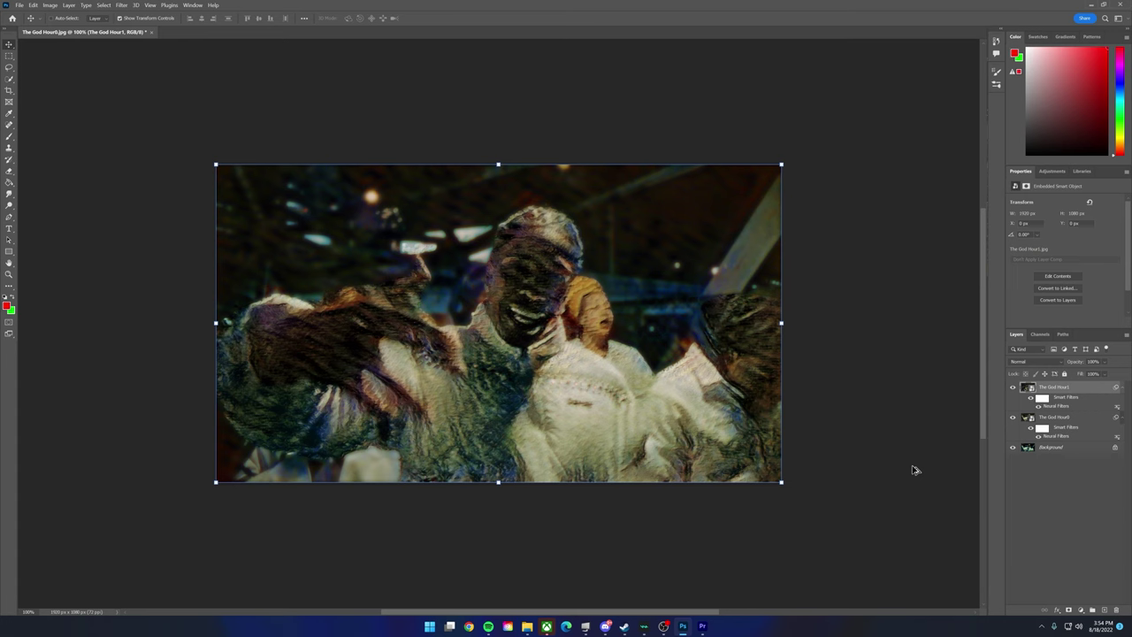
{"action": "key", "text": "ctrl+s"}
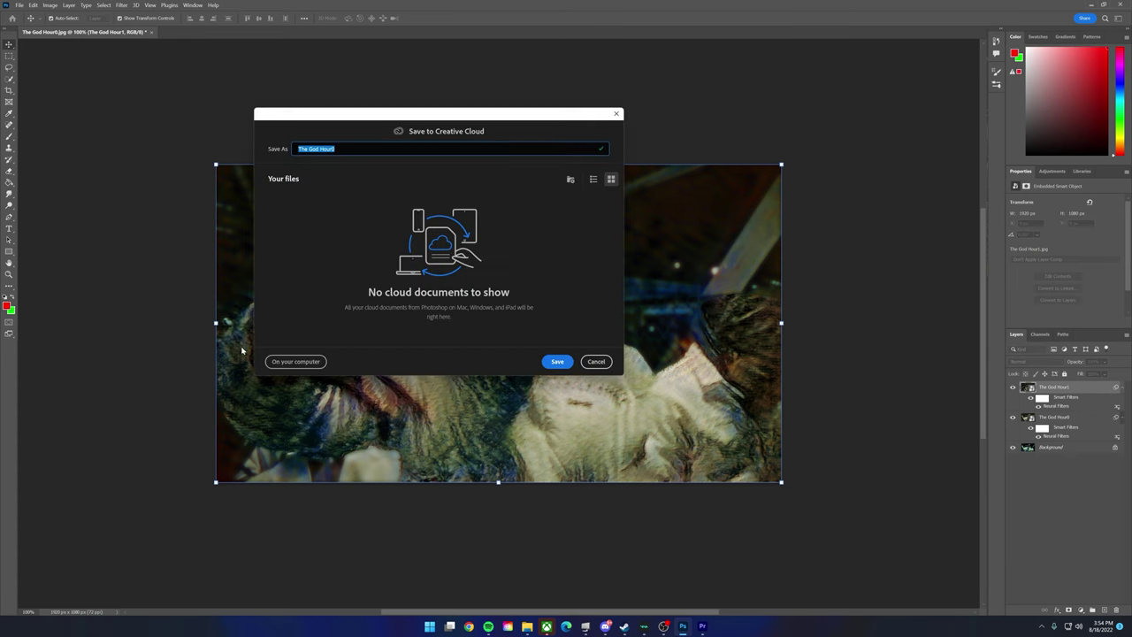
Save the copy to the computer, replacing the existing The God Hour1.jpg.
{"action": "left_click", "coordinate": [295, 361]}
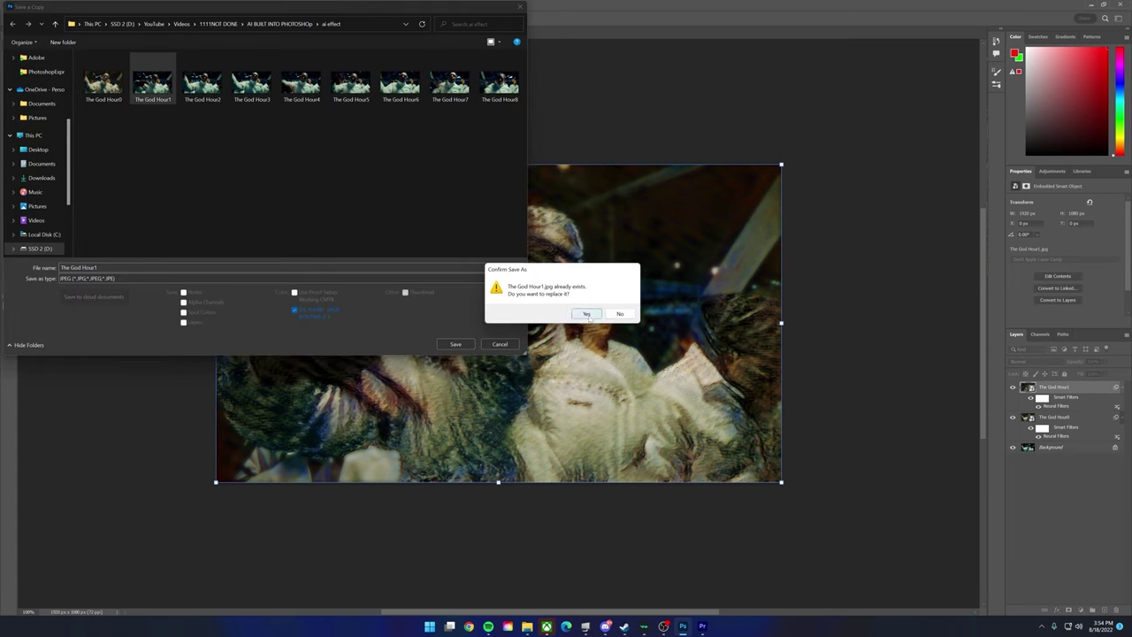
{"action": "left_click", "coordinate": [586, 315]}
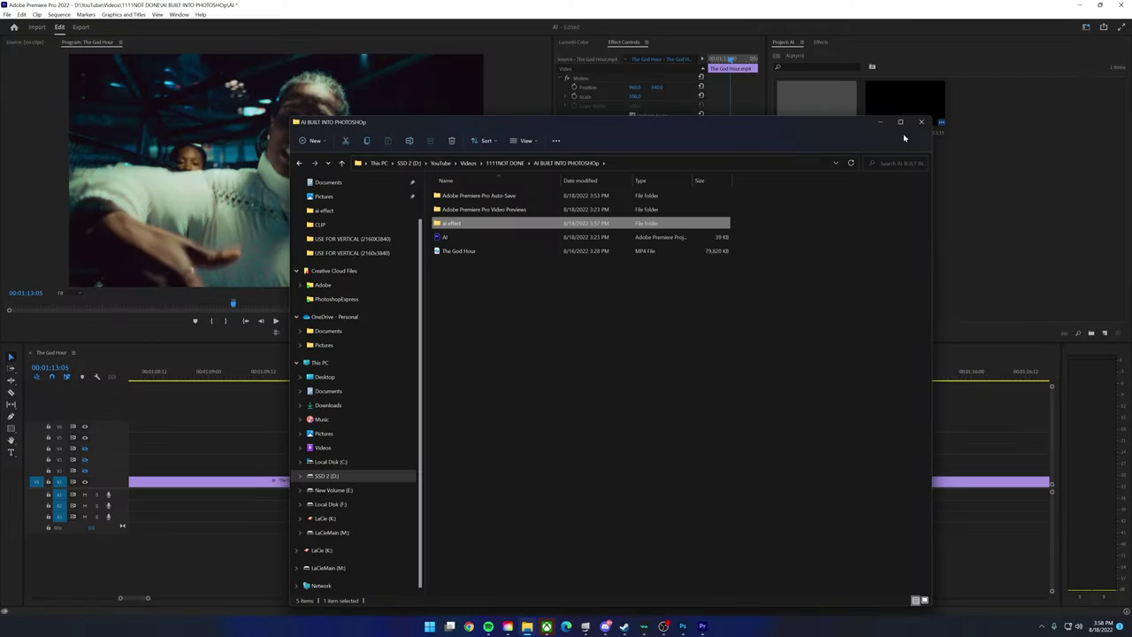
Return to Premiere and open the ai effect bin of stylized frames.
{"action": "left_click", "coordinate": [882, 122]}
{"action": "double_click", "coordinate": [815, 109]}
{"action": "left_click", "coordinate": [867, 332]}
{"action": "left_click", "coordinate": [384, 467]}
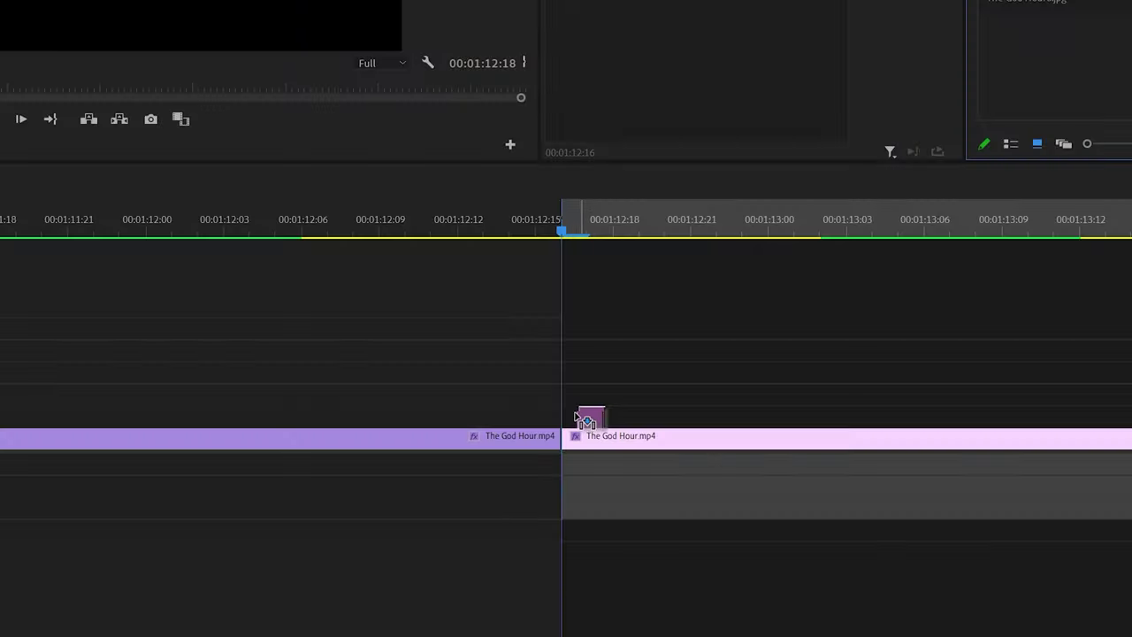
Place a stylized frame on V2 above the God Hour clip and extend it to three frames.
{"action": "left_click_drag", "start_coordinate": [577, 418], "coordinate": [571, 425]}
{"action": "left_click", "coordinate": [18, 120]}
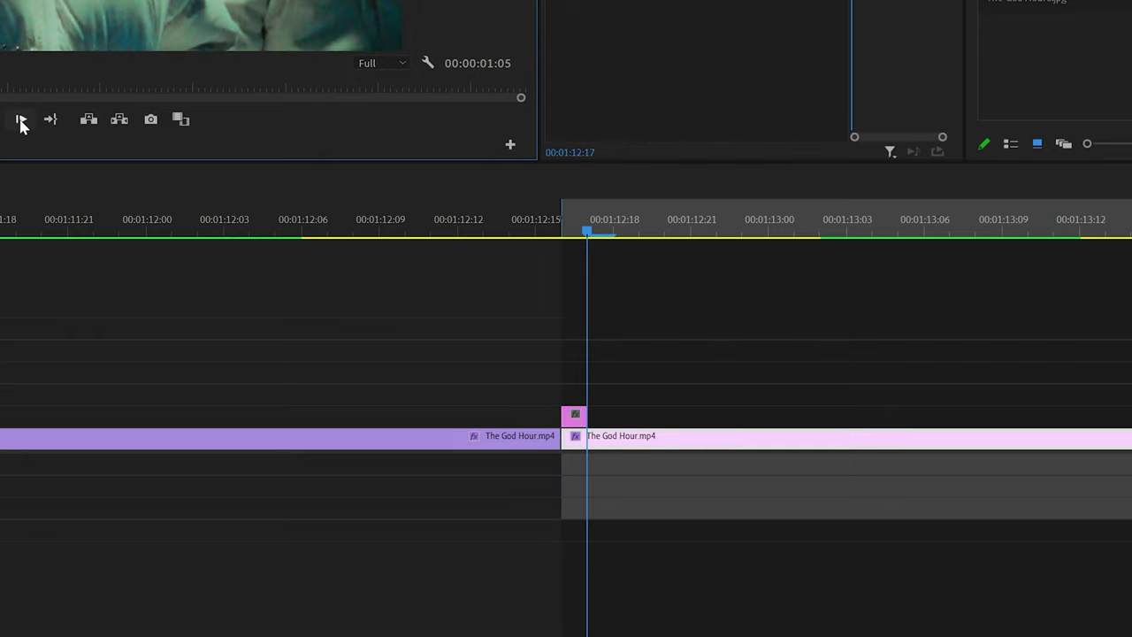
{"action": "left_click_drag", "start_coordinate": [591, 417], "coordinate": [640, 416]}
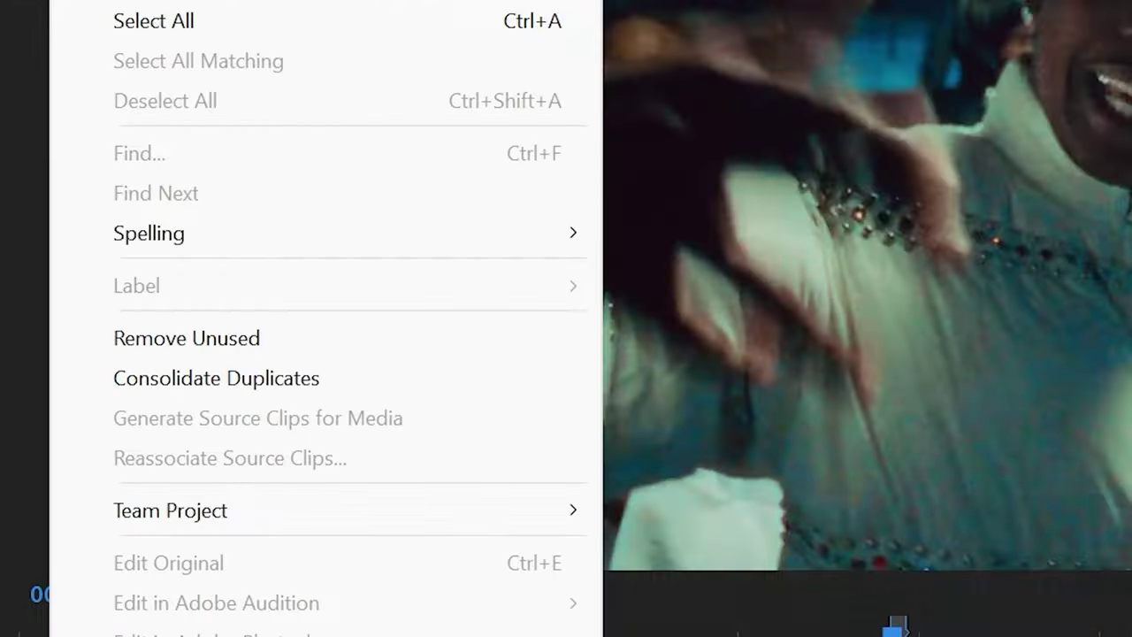
Set the Timeline still image default duration to 3 frames, then move the playhead before the frame run.
{"action": "mouse_move", "coordinate": [266, 95]}
{"action": "left_click", "coordinate": [536, 546]}
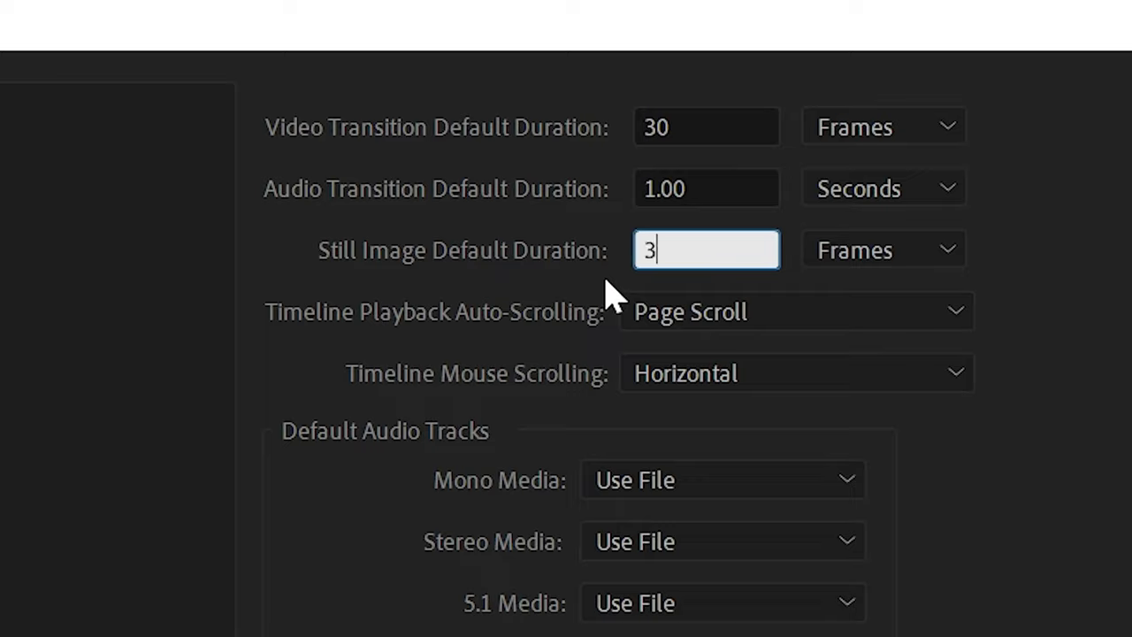
{"action": "type", "text": "3"}
{"action": "left_click", "coordinate": [862, 252]}
{"action": "left_click", "coordinate": [869, 292]}
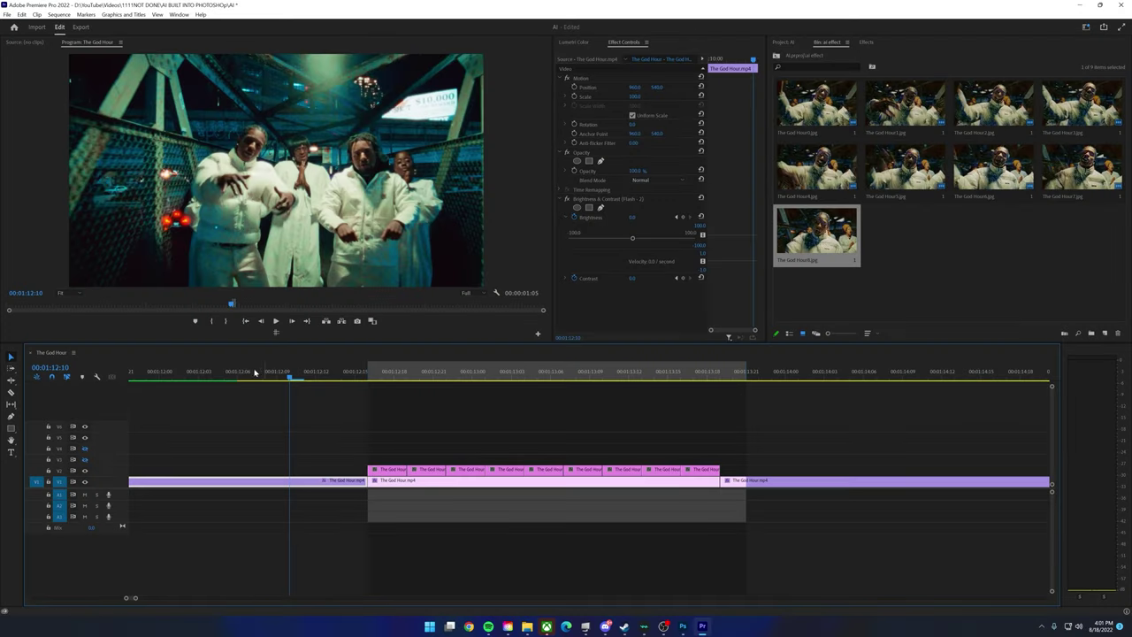
{"action": "left_click", "coordinate": [255, 372]}
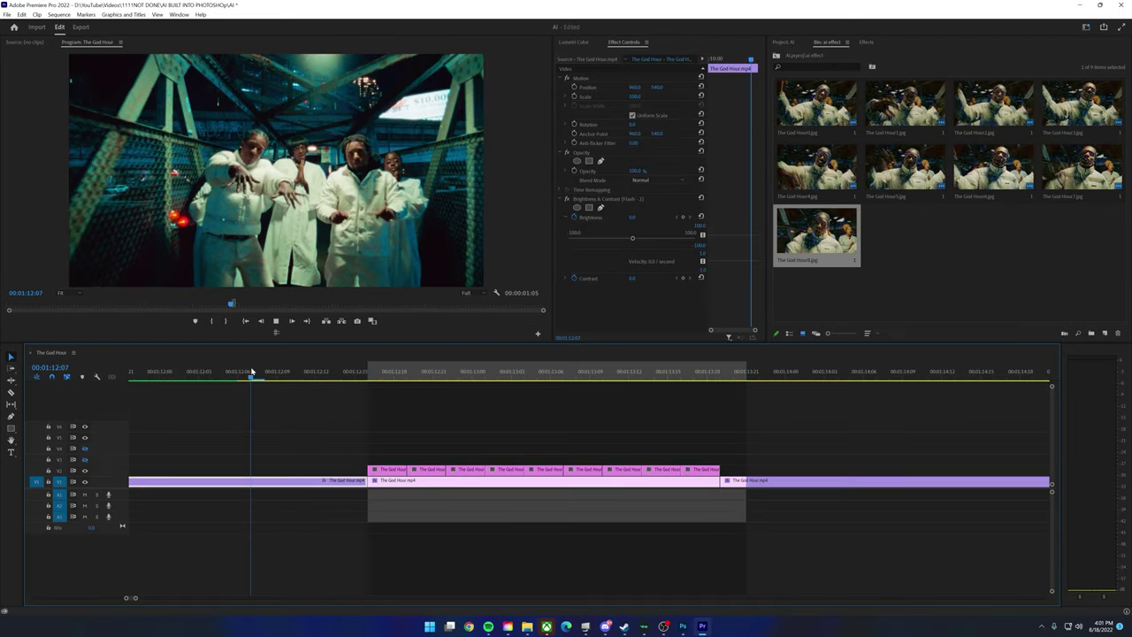
Play back the flashing run of stylized God Hour frames.
{"action": "key", "text": "space"}
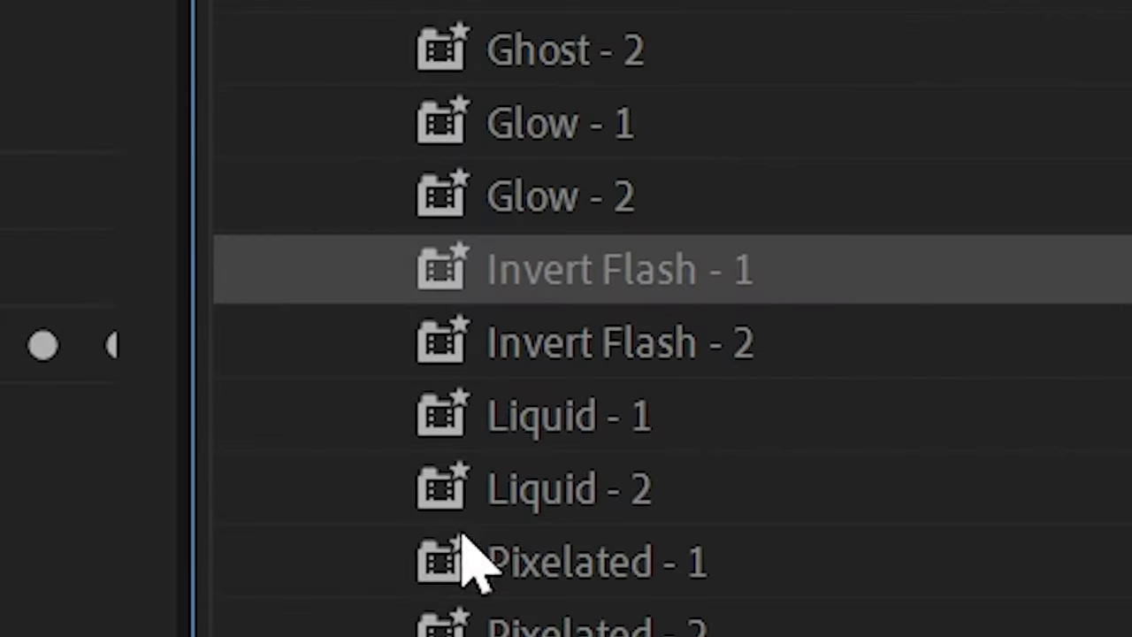
Choose the Invert Flash - 2 effect and replay the flashing passage from just before it.
{"action": "left_click", "coordinate": [509, 371]}
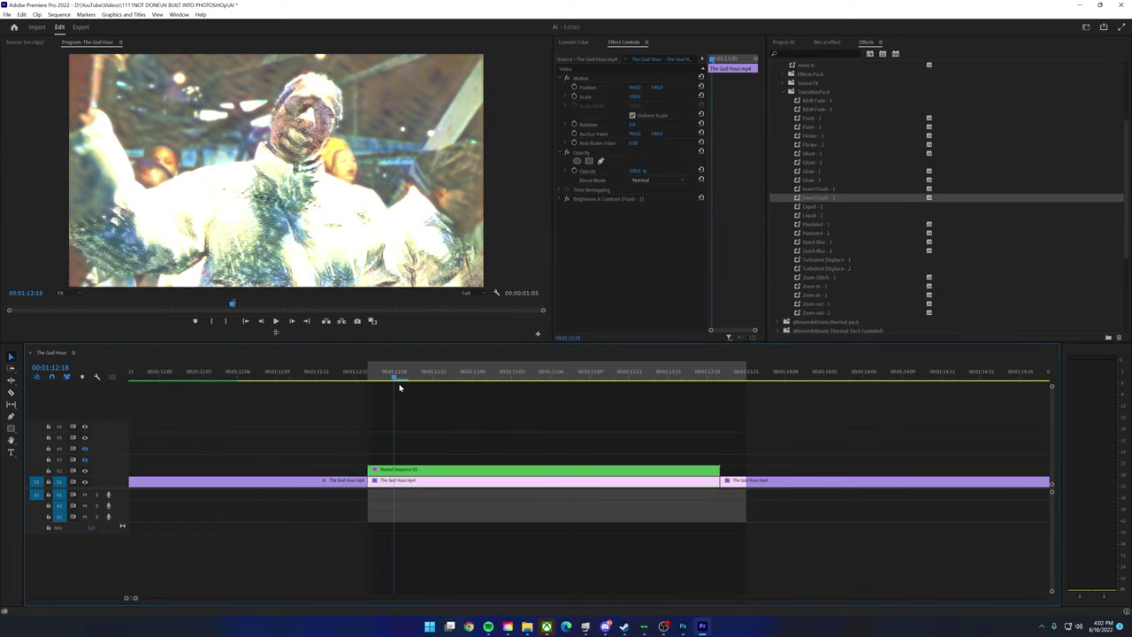
{"action": "left_click", "coordinate": [270, 376]}
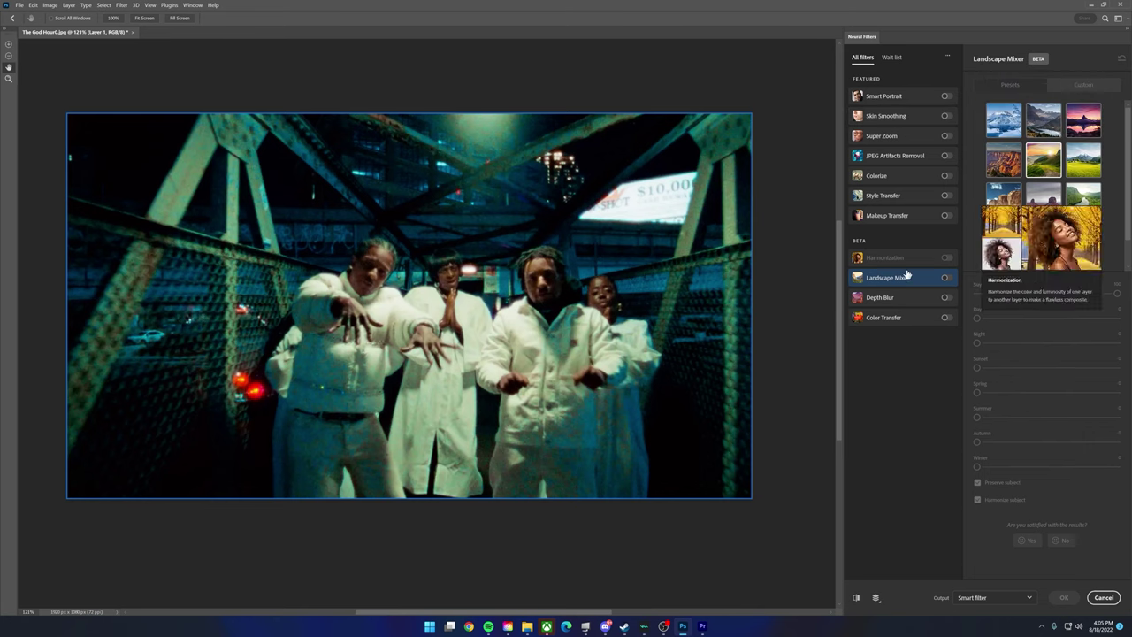
Enable the Landscape Mixer neural filter and lower its Sunset amount.
{"action": "left_click", "coordinate": [947, 280]}
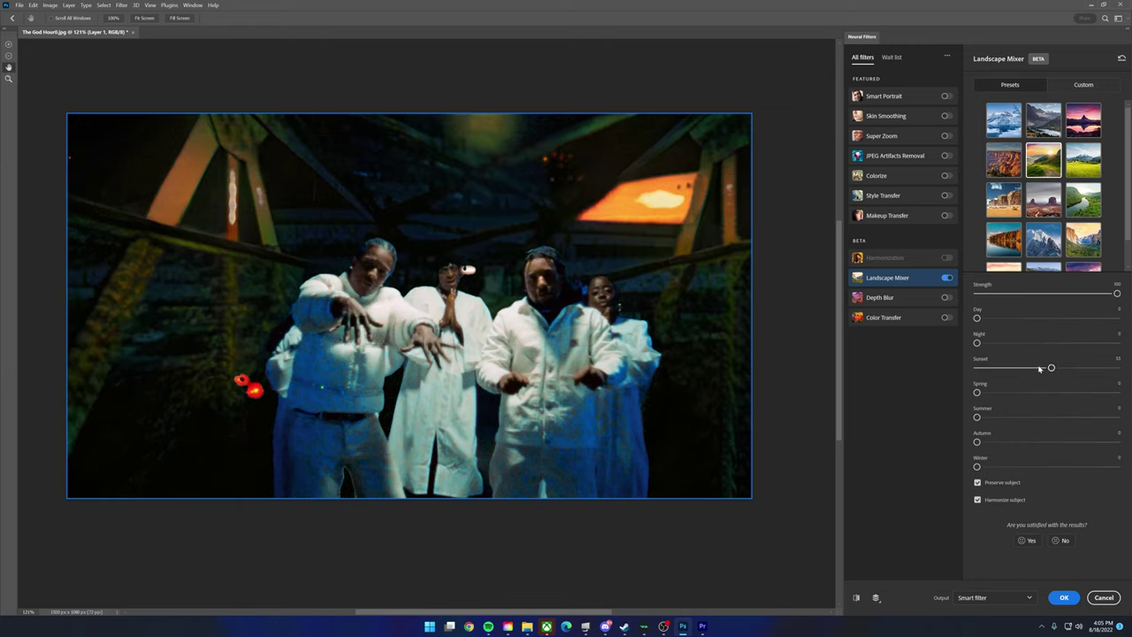
{"action": "left_click_drag", "start_coordinate": [1040, 368], "coordinate": [950, 371]}
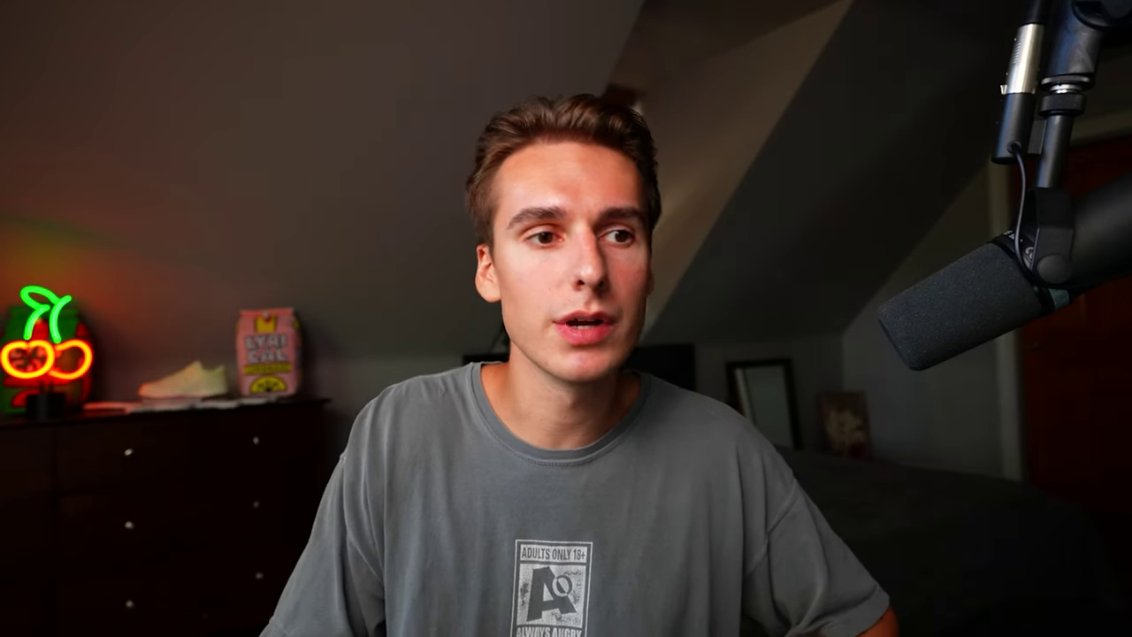